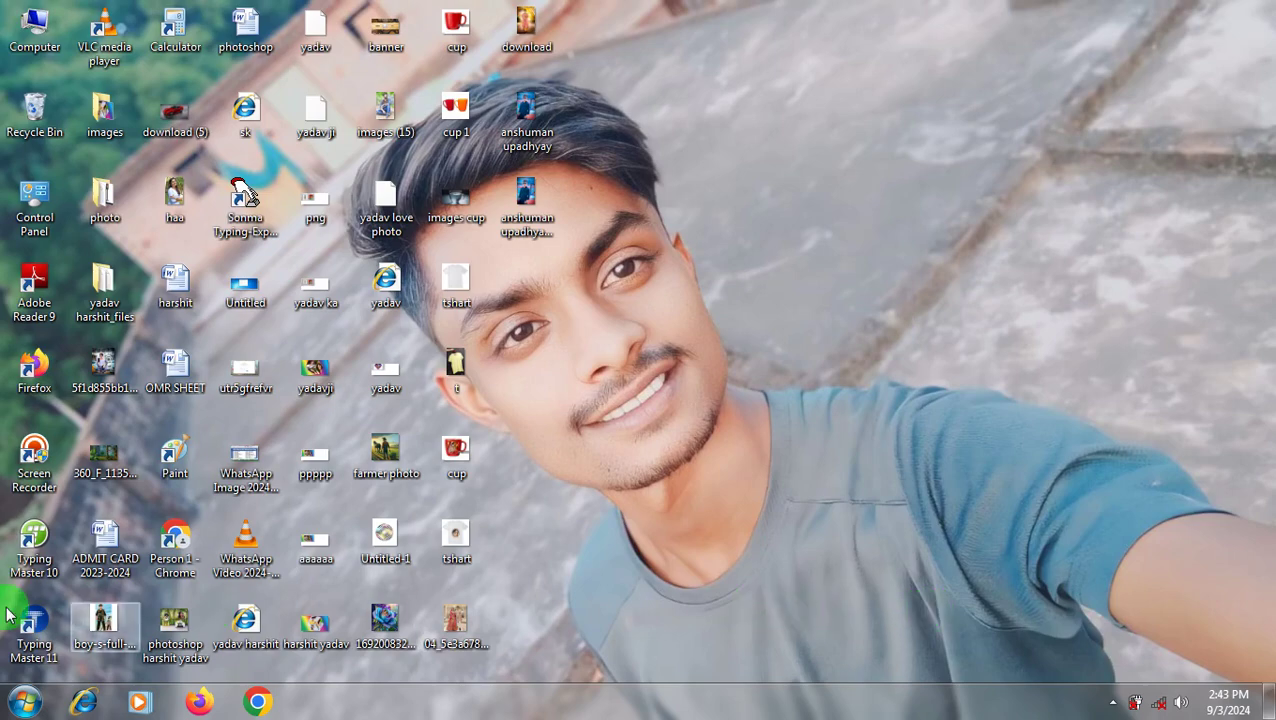
Launch Adobe Photoshop 7.0 from the Windows 7 Start menu
{"action": "left_click", "coordinate": [23, 697]}
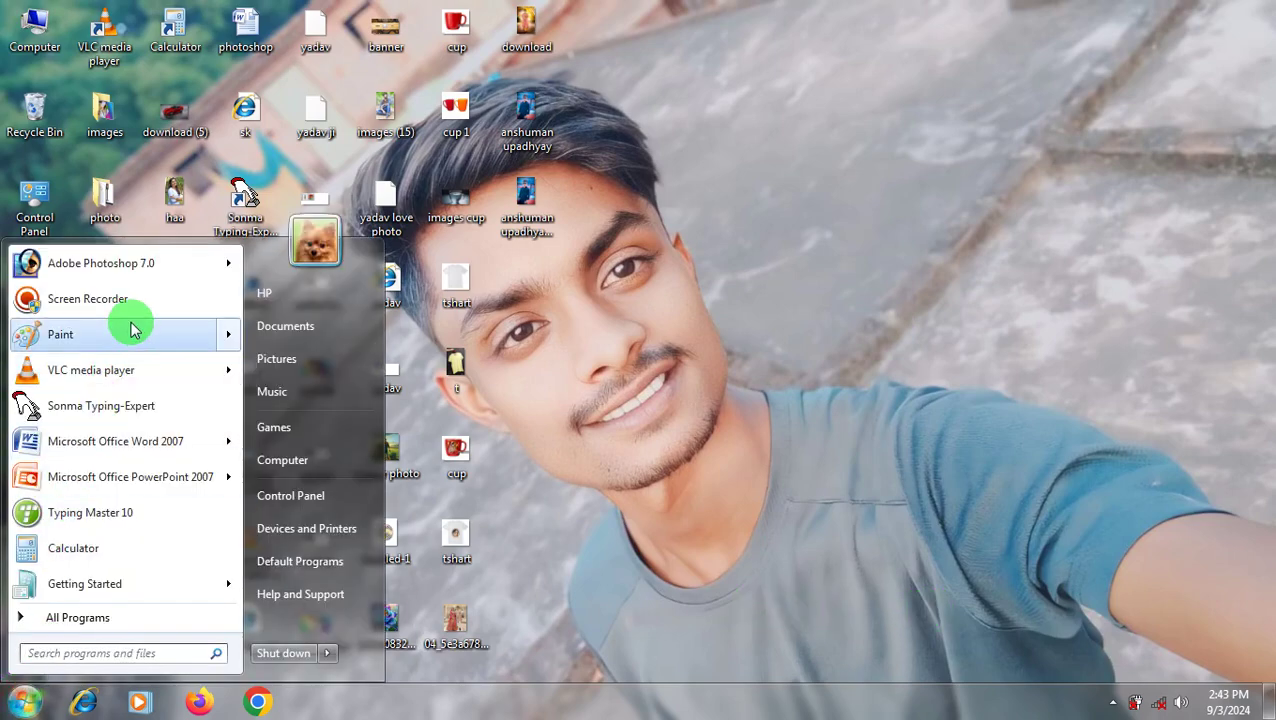
{"action": "left_click", "coordinate": [140, 263]}
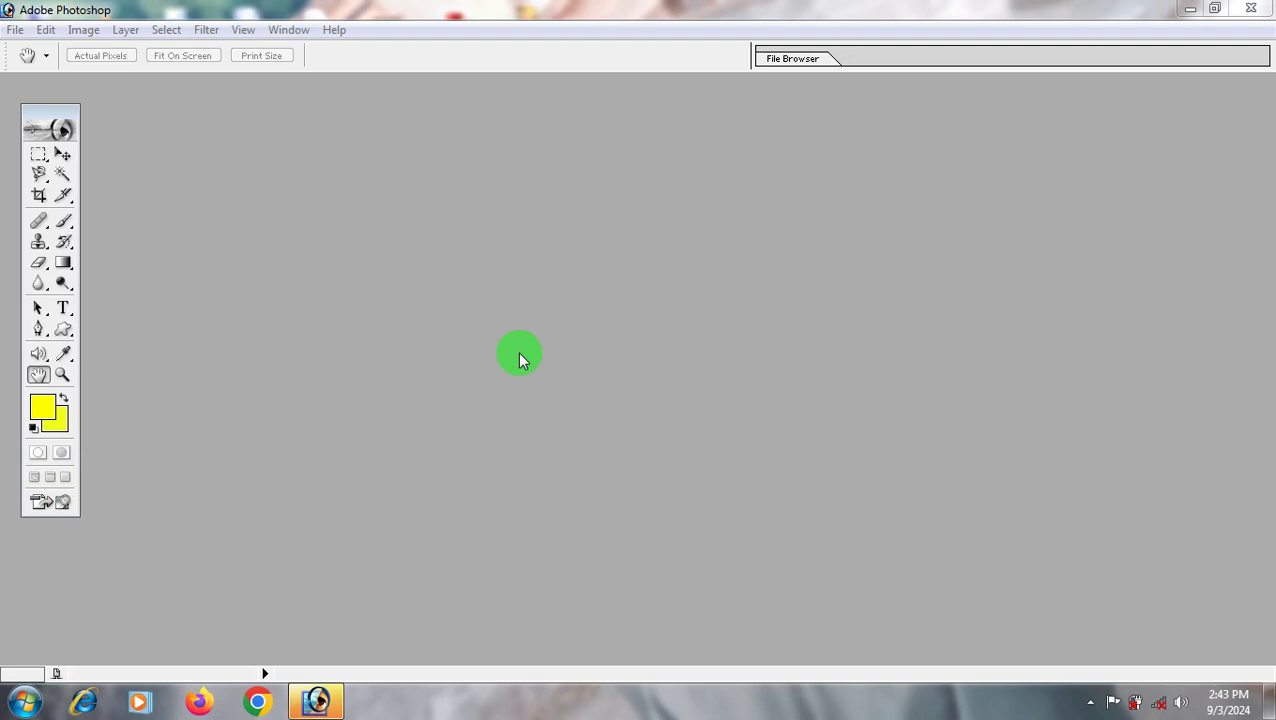
Open 4dffafd2ad75d7978b6643f9c086f628.jpg from the background powerpoint folder
{"action": "double_click", "coordinate": [517, 352]}
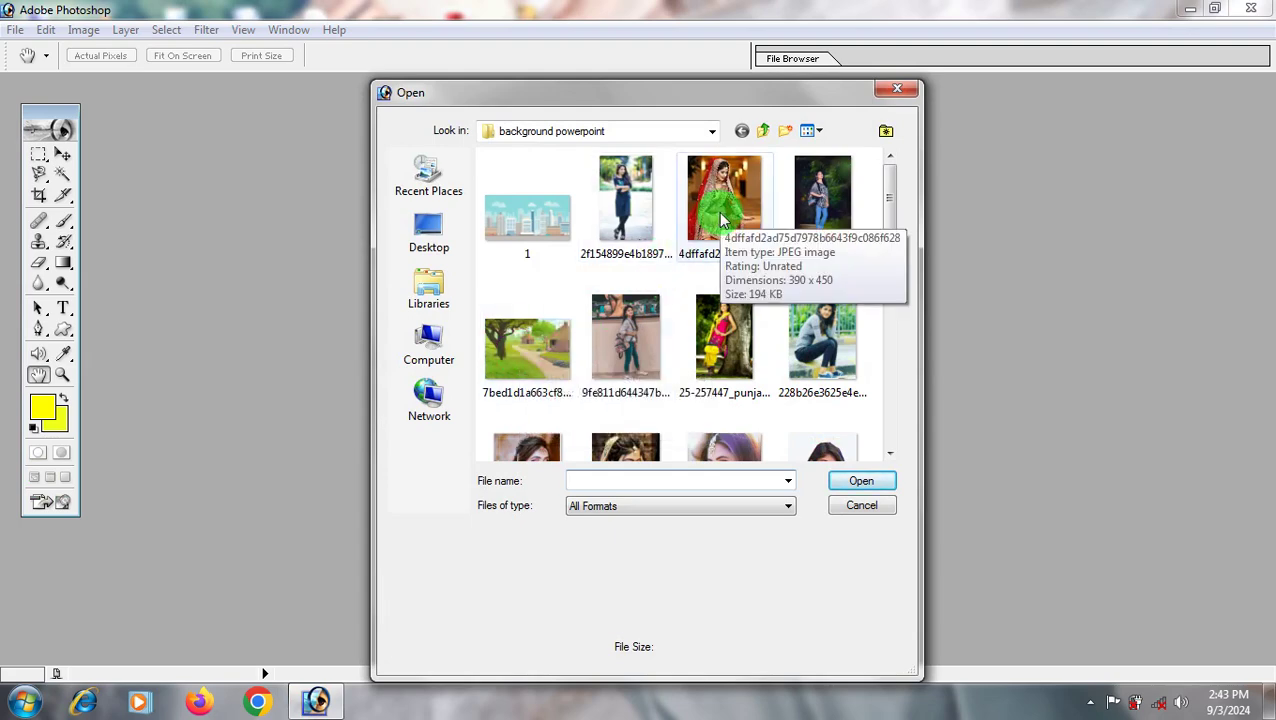
{"action": "mouse_move", "coordinate": [723, 200]}
{"action": "double_click", "coordinate": [722, 215]}
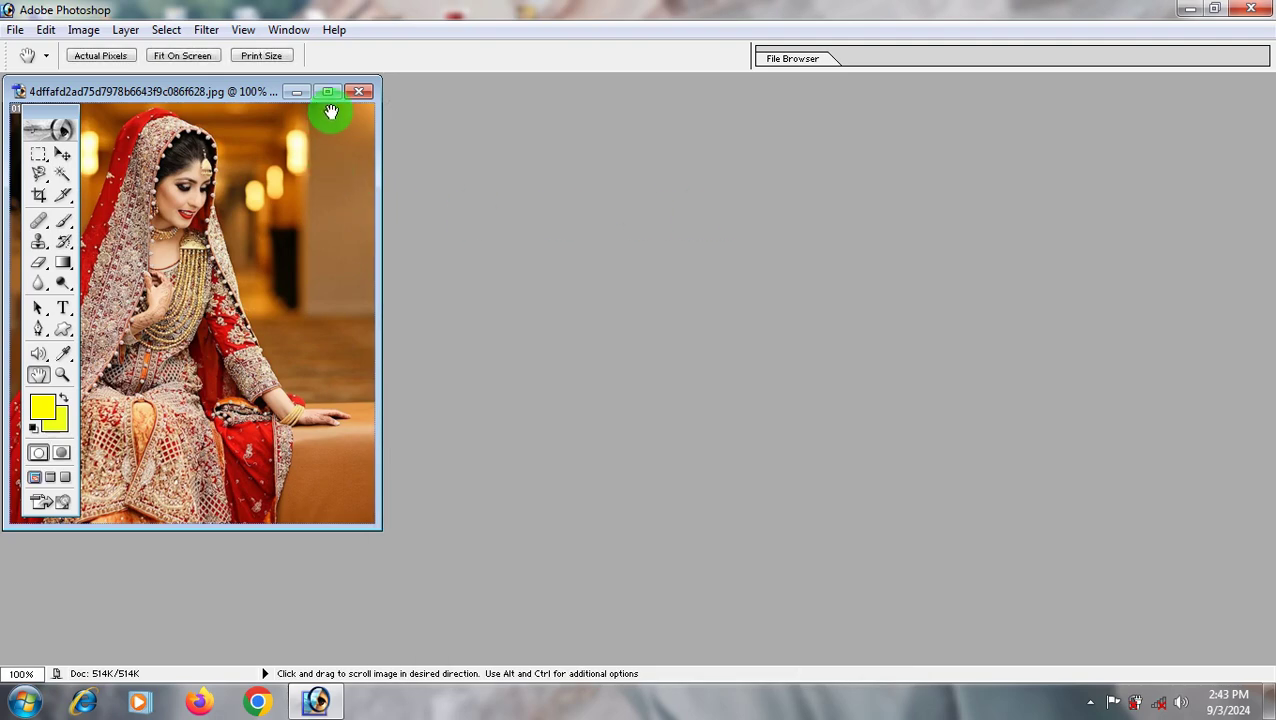
Maximize the photo's document window and zoom in to about 146%
{"action": "left_click", "coordinate": [327, 92]}
{"action": "scroll", "coordinate": [359, 137], "scroll_direction": "up", "scroll_amount": 2}
{"action": "scroll", "coordinate": [360, 138], "scroll_direction": "up", "scroll_amount": 1}
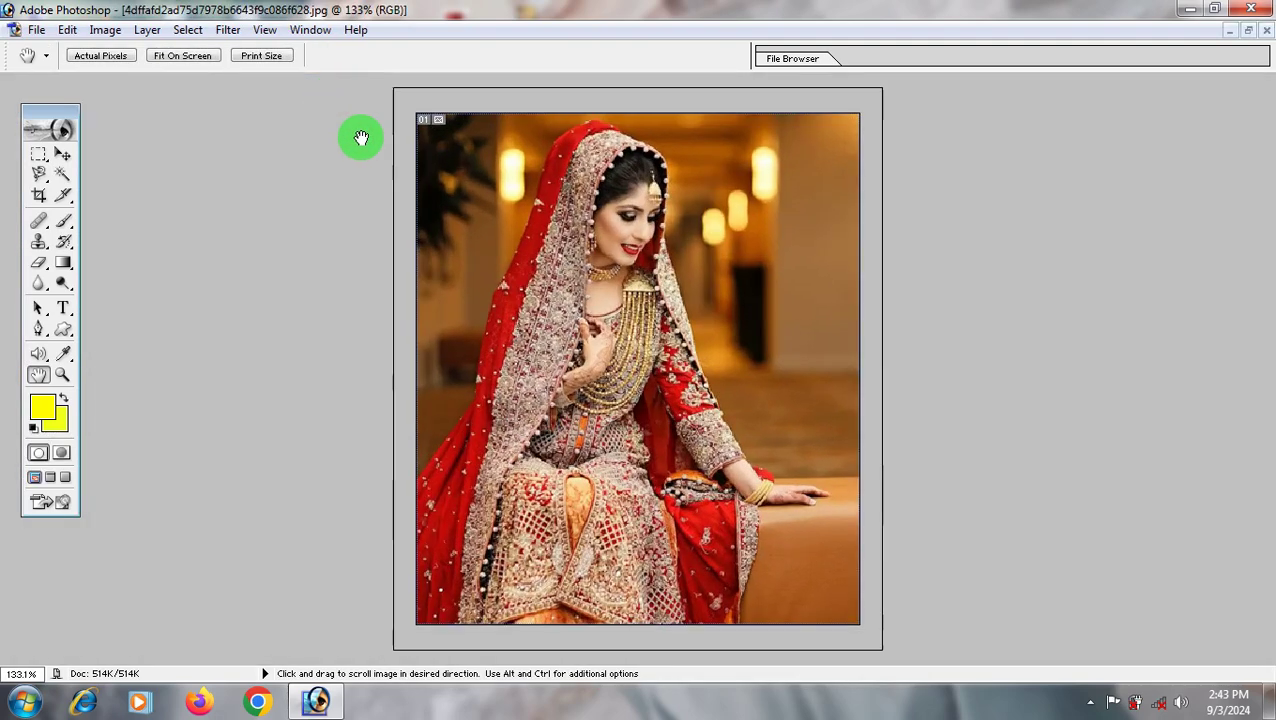
{"action": "scroll", "coordinate": [365, 141], "scroll_direction": "up", "scroll_amount": 1}
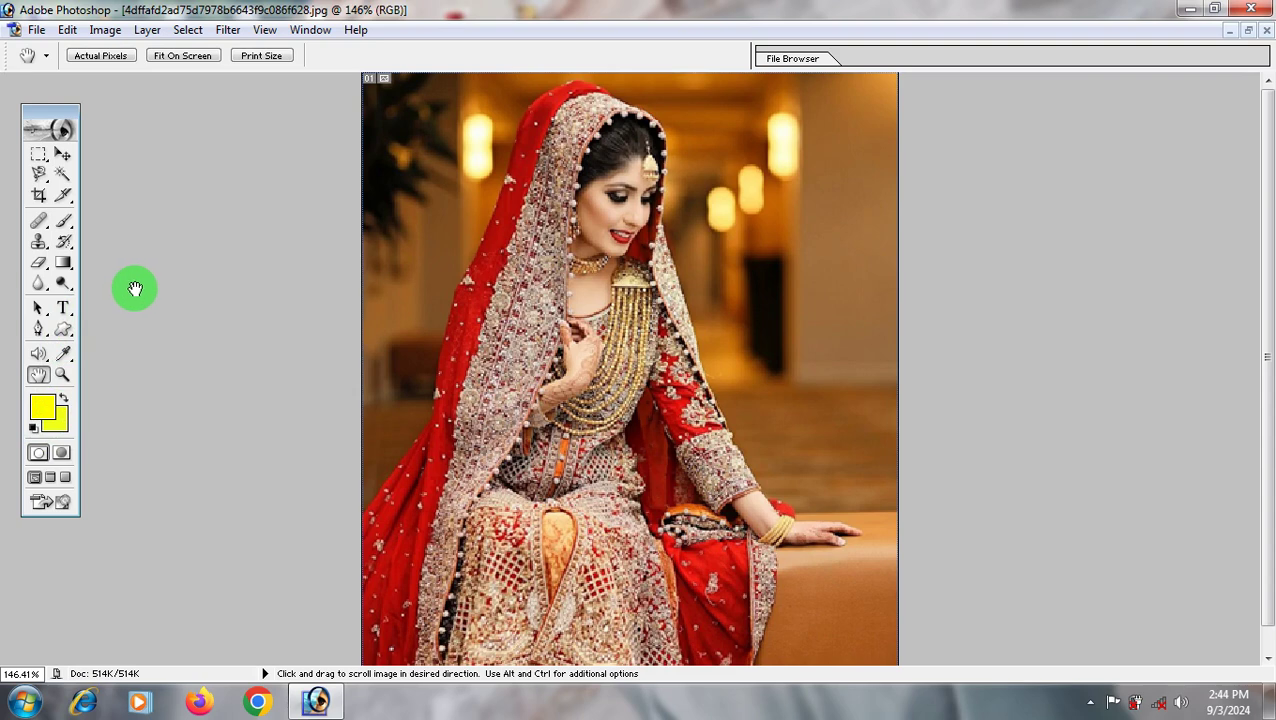
Put the bridal photo in Full Screen Mode with Menu Bar, hiding the title bar
{"action": "left_click", "coordinate": [37, 479]}
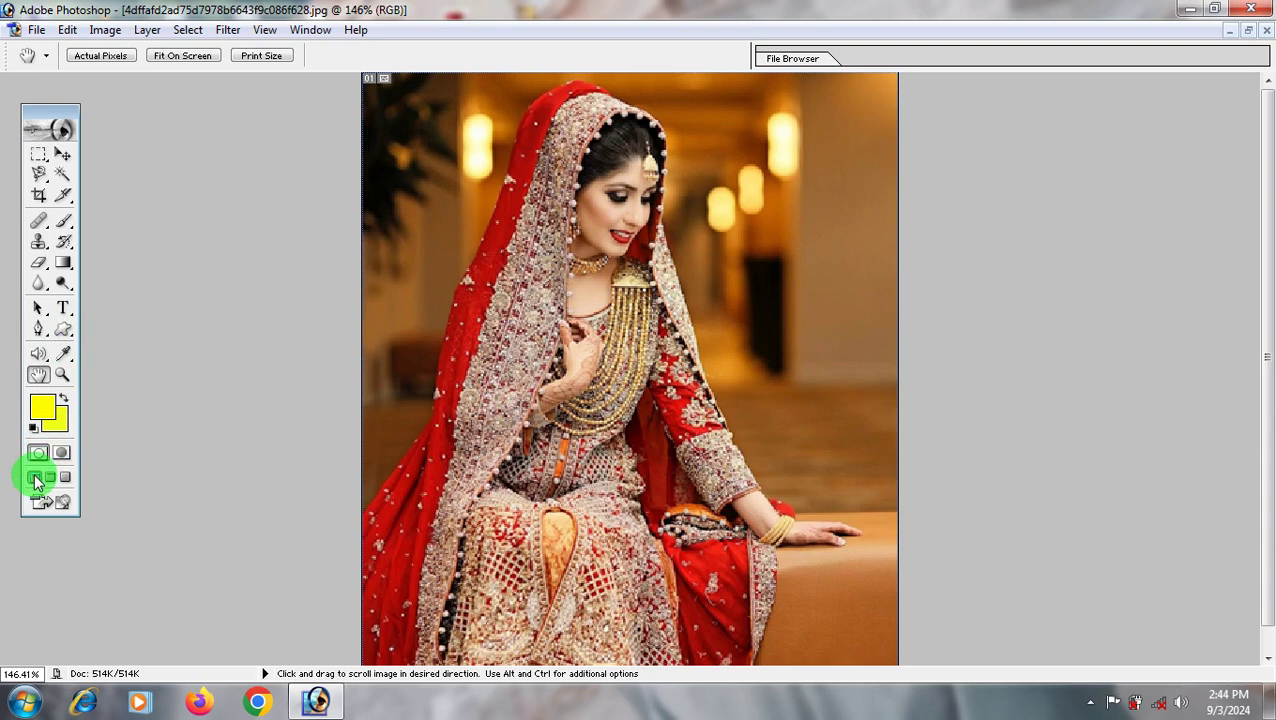
{"action": "left_click", "coordinate": [36, 479]}
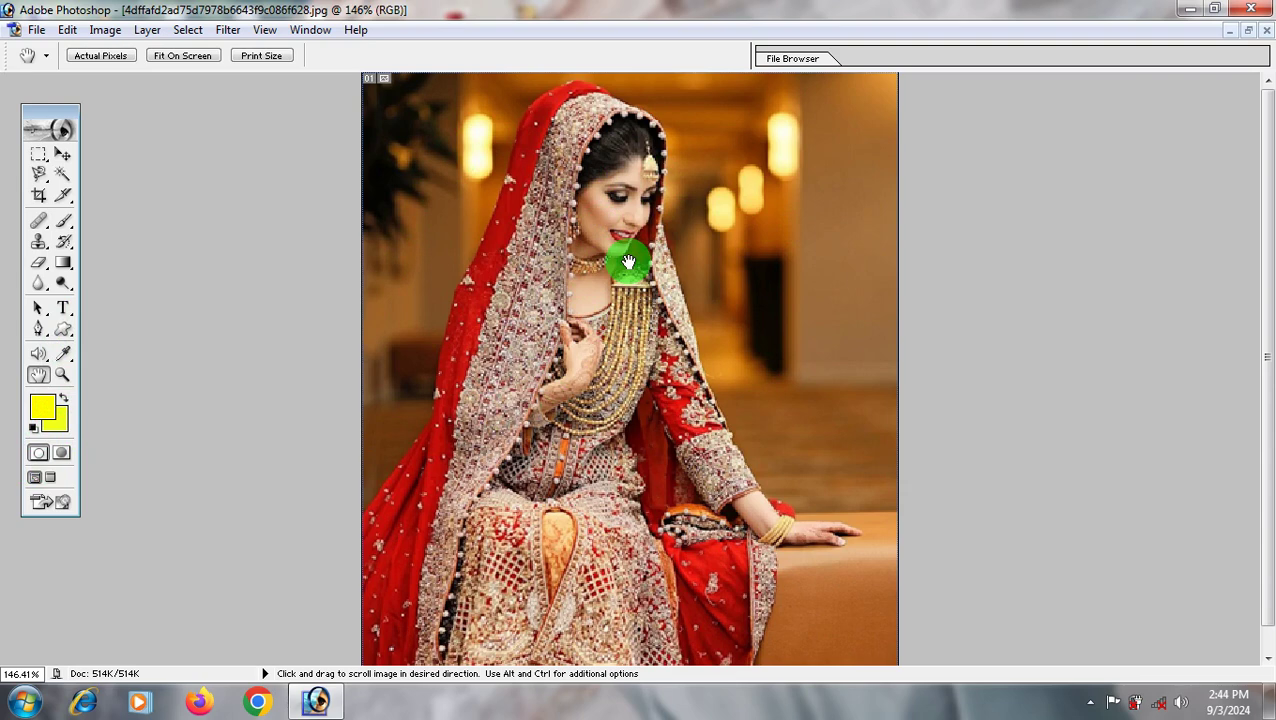
{"action": "left_click_drag", "start_coordinate": [489, 341], "coordinate": [52, 490]}
Return to Standard Screen Mode and maximize the photo's window at 146%
{"action": "left_click", "coordinate": [50, 478]}
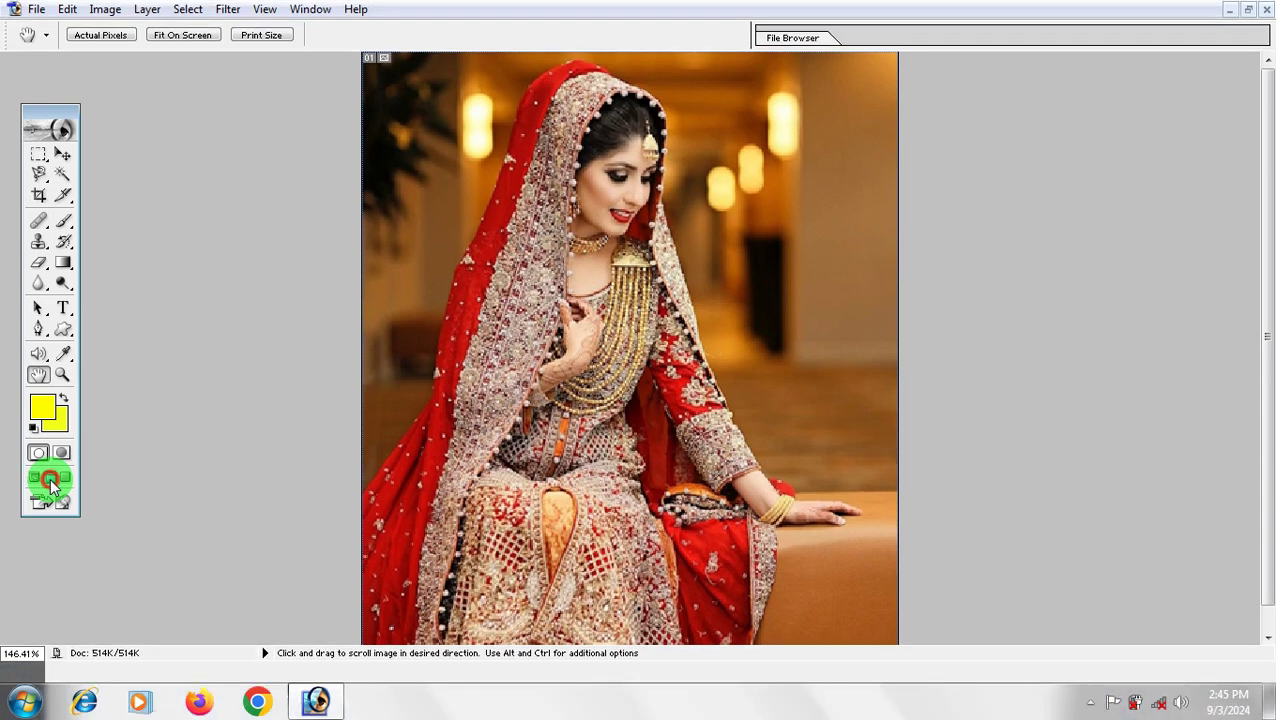
{"action": "left_click", "coordinate": [50, 480]}
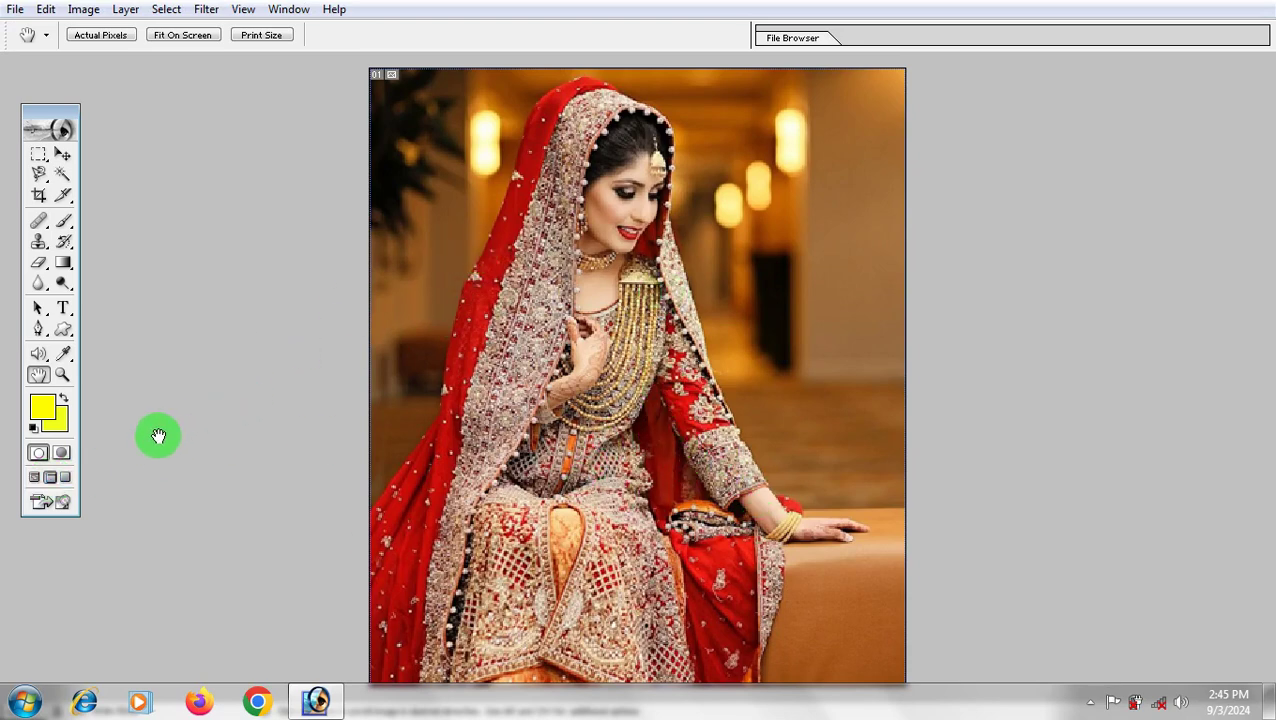
{"action": "left_click", "coordinate": [37, 485]}
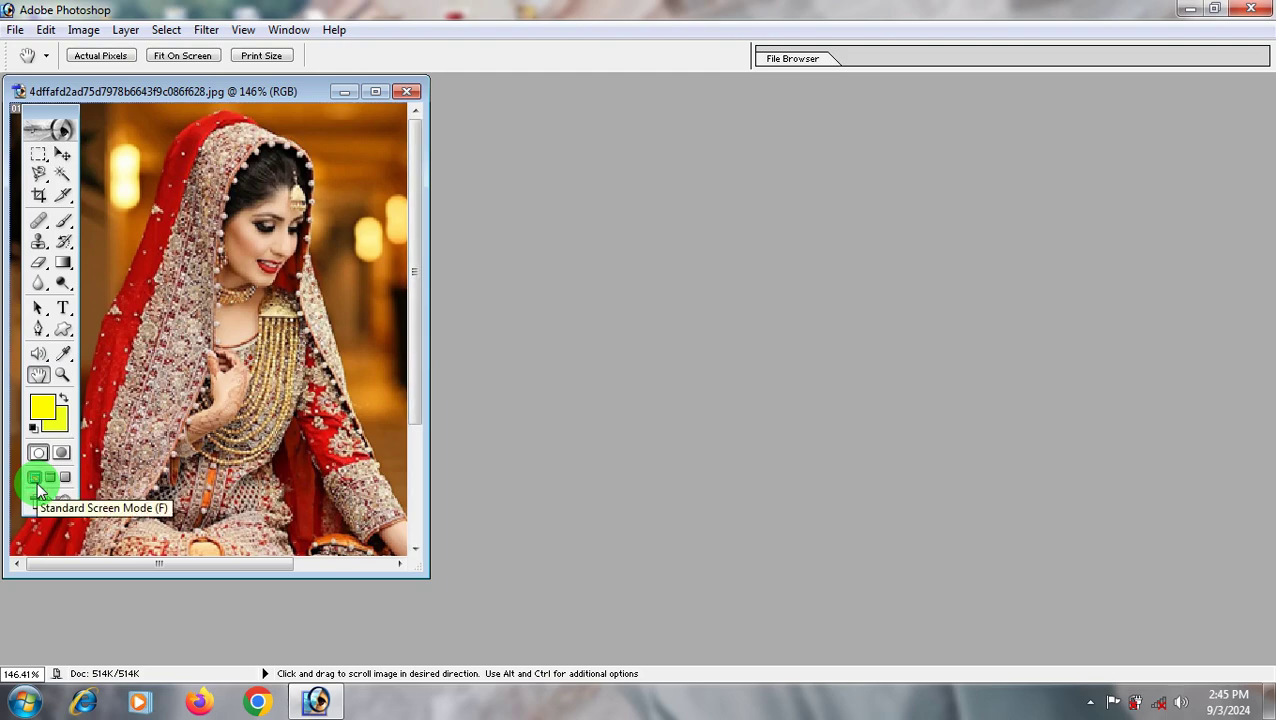
{"action": "left_click", "coordinate": [376, 92]}
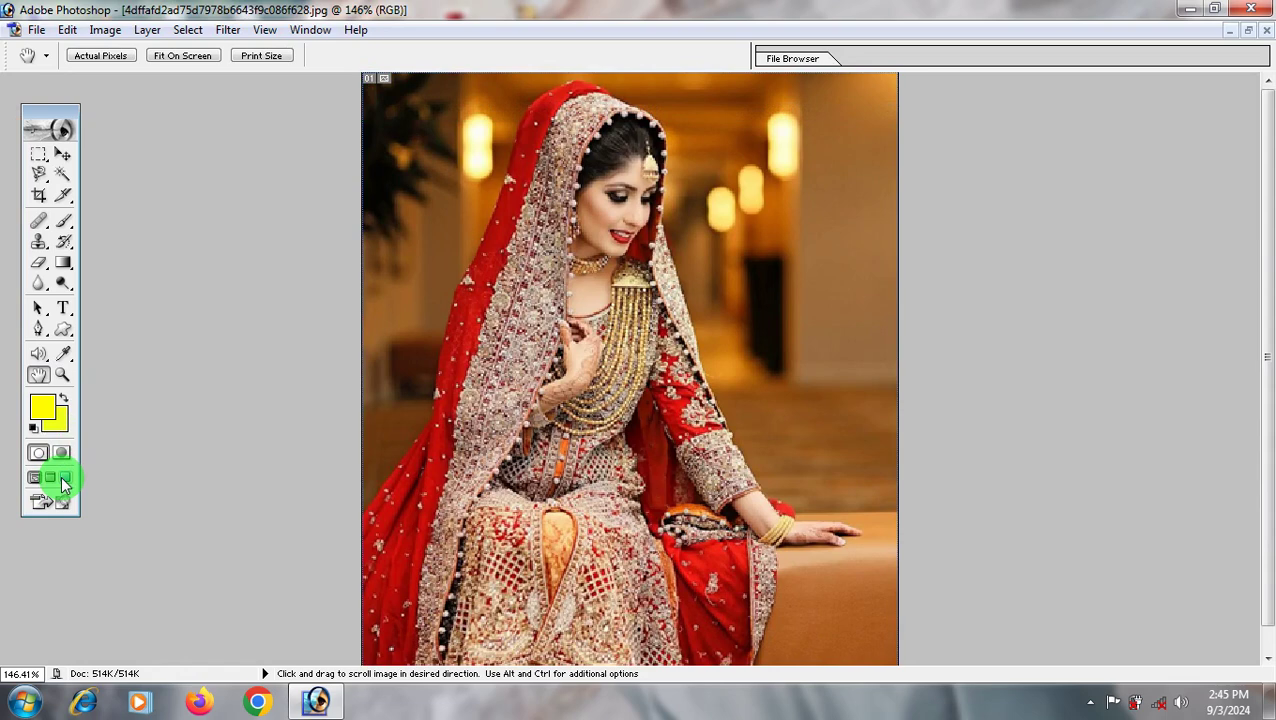
Show the photo in Full Screen Mode on black, fitted to screen height with Ctrl+0
{"action": "left_click", "coordinate": [62, 484]}
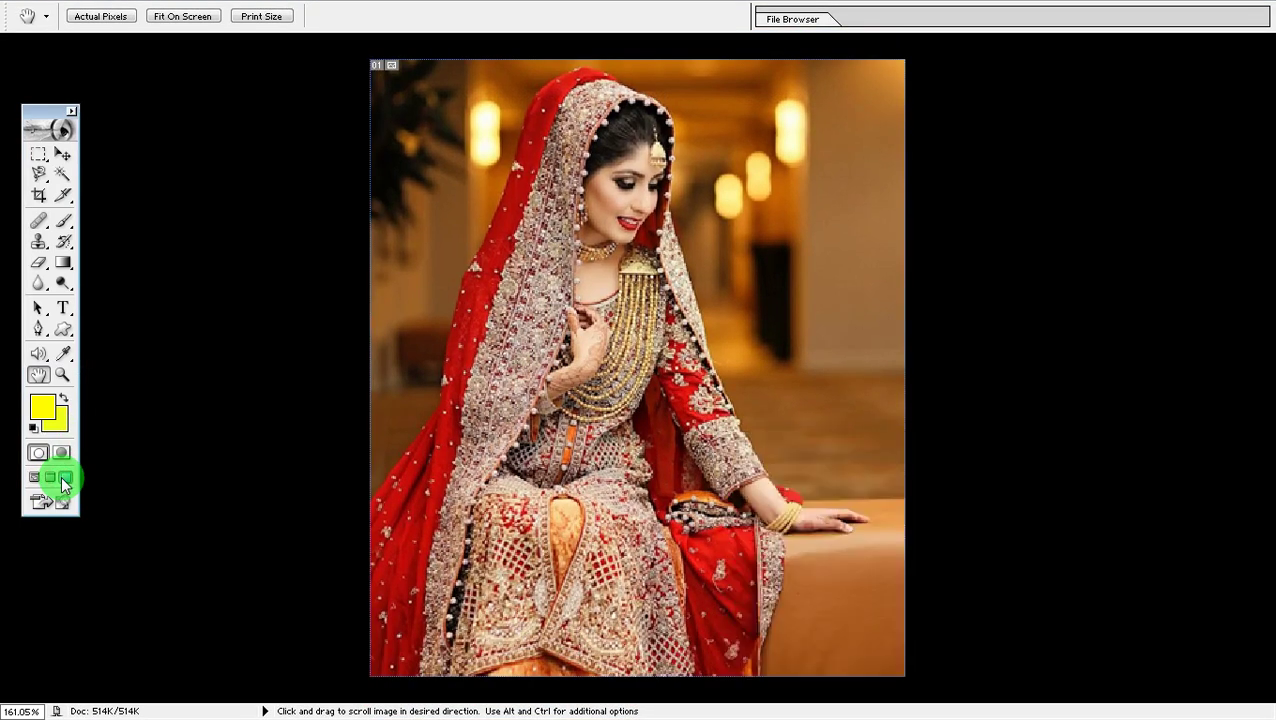
{"action": "key", "text": "ctrl+0"}
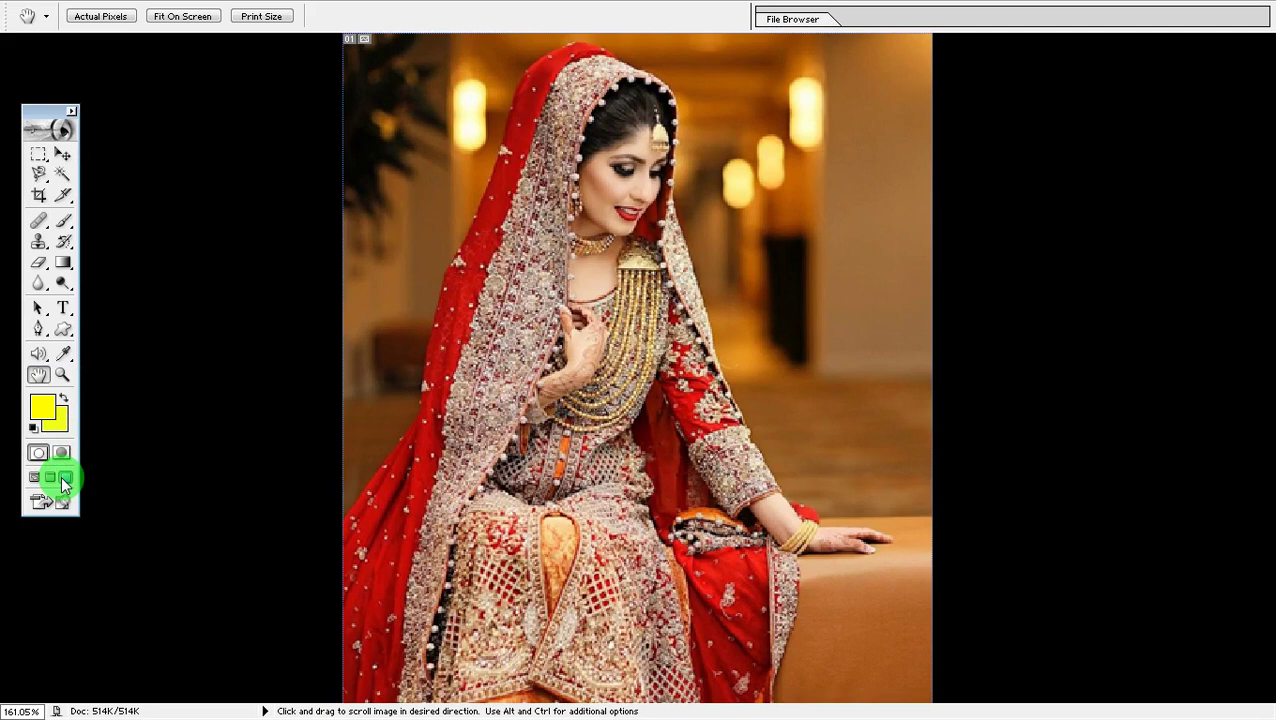
{"action": "left_click", "coordinate": [63, 483]}
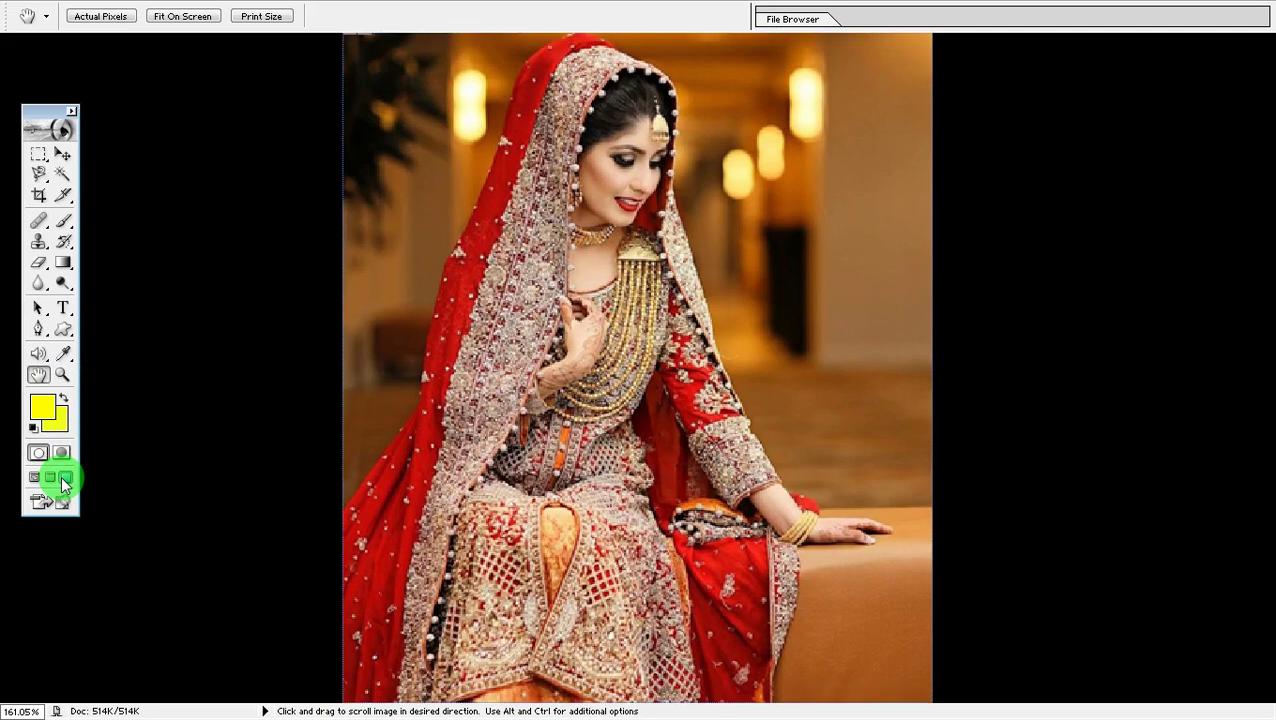
{"action": "left_click", "coordinate": [63, 483]}
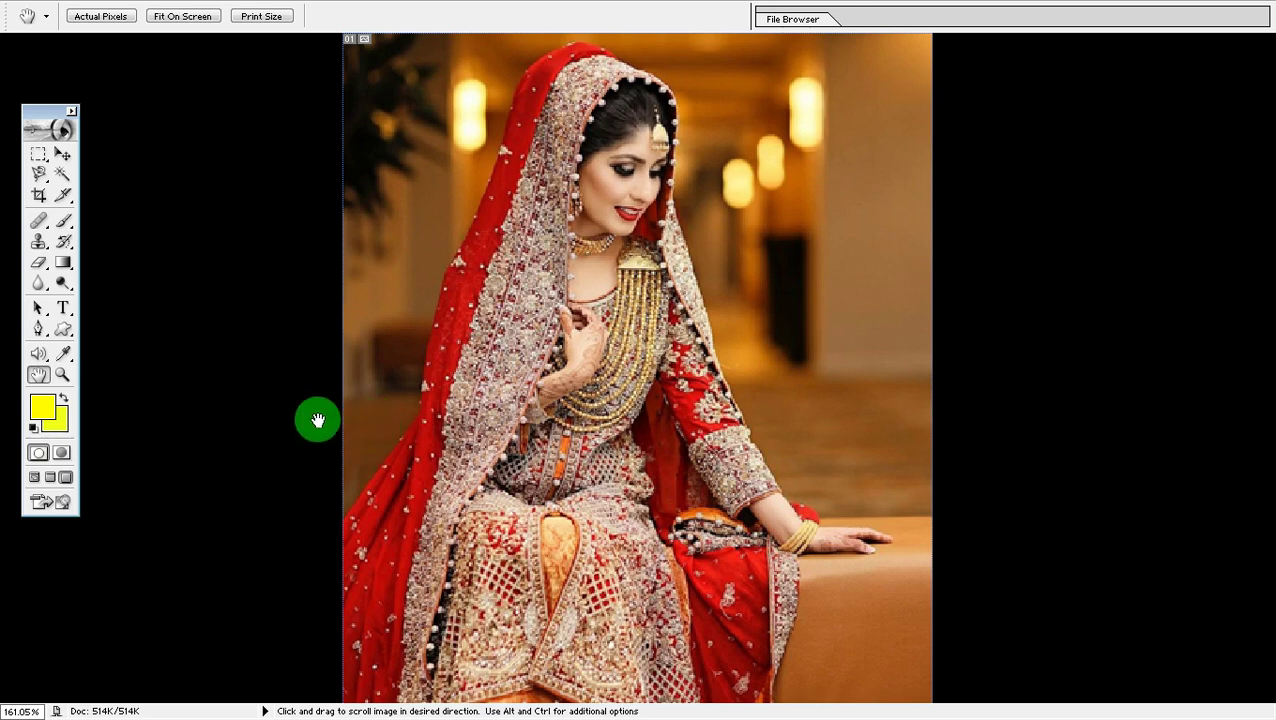
Return to Standard Screen Mode with the photo's window maximized at 161%
{"action": "left_click", "coordinate": [33, 479]}
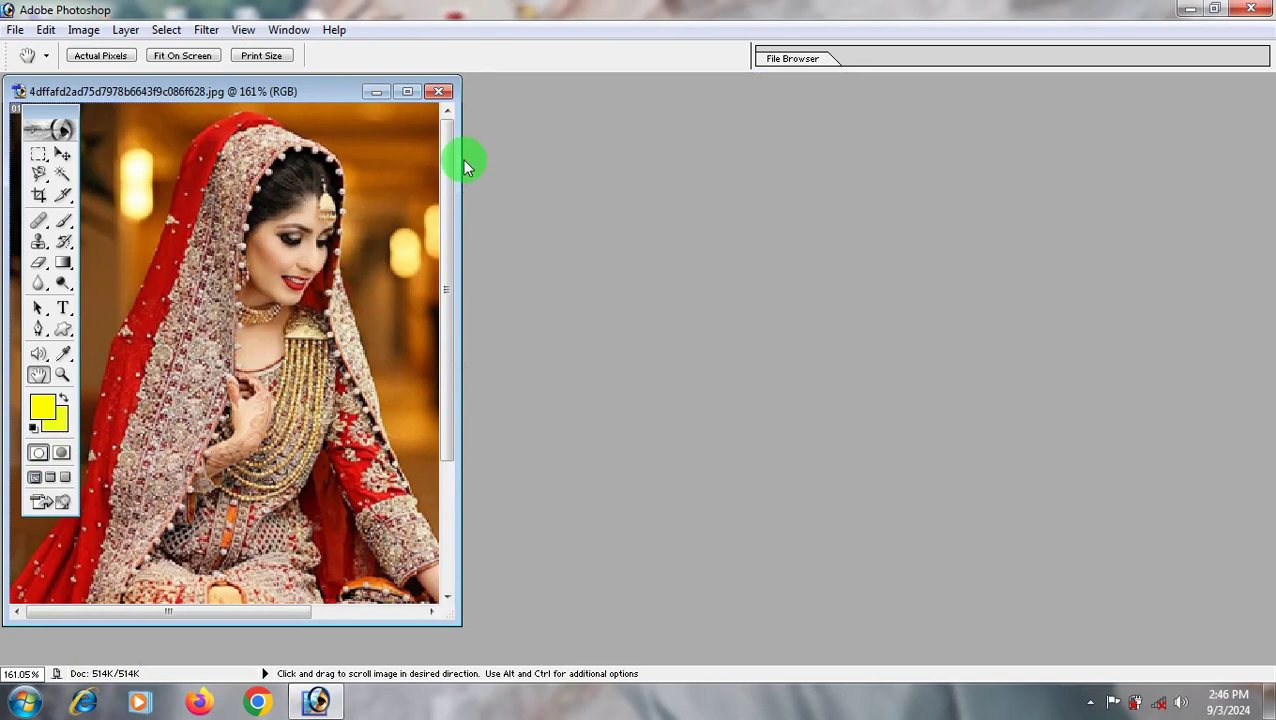
{"action": "left_click", "coordinate": [405, 93]}
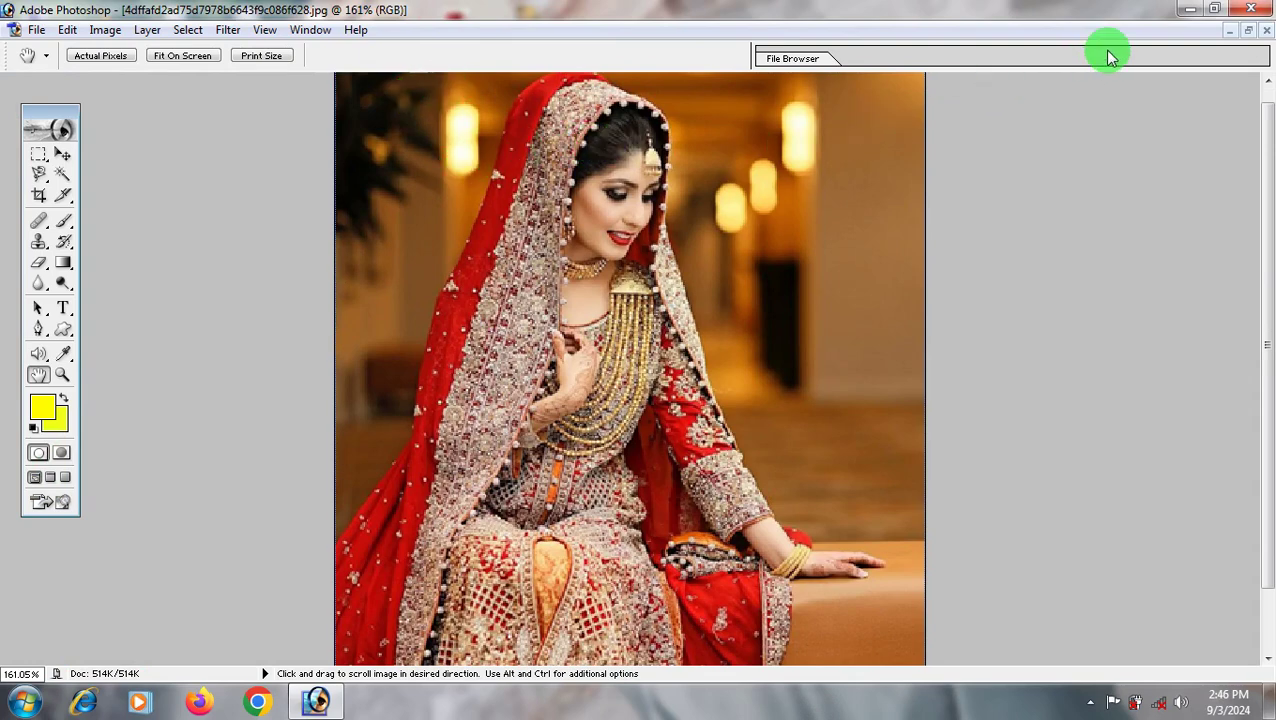
Exit Photoshop, refresh the Windows desktop, and start Screen Recorder
{"action": "left_click", "coordinate": [1251, 10]}
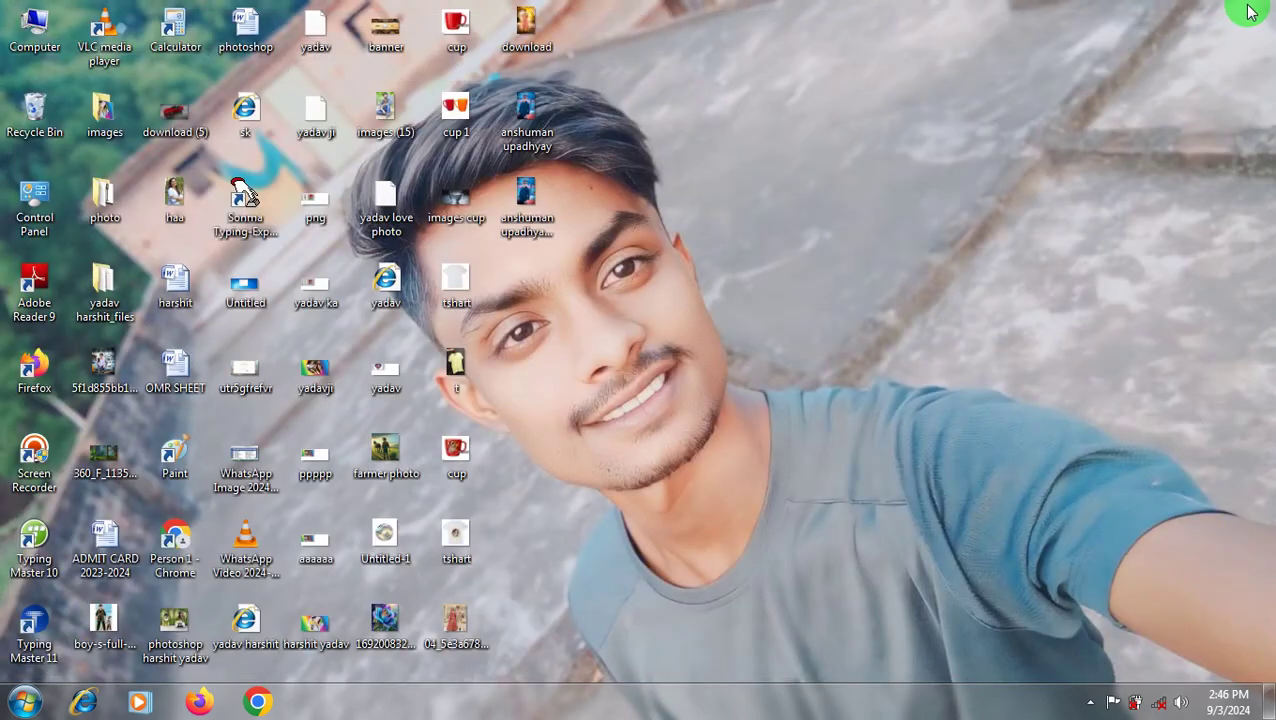
{"action": "right_click", "coordinate": [858, 195]}
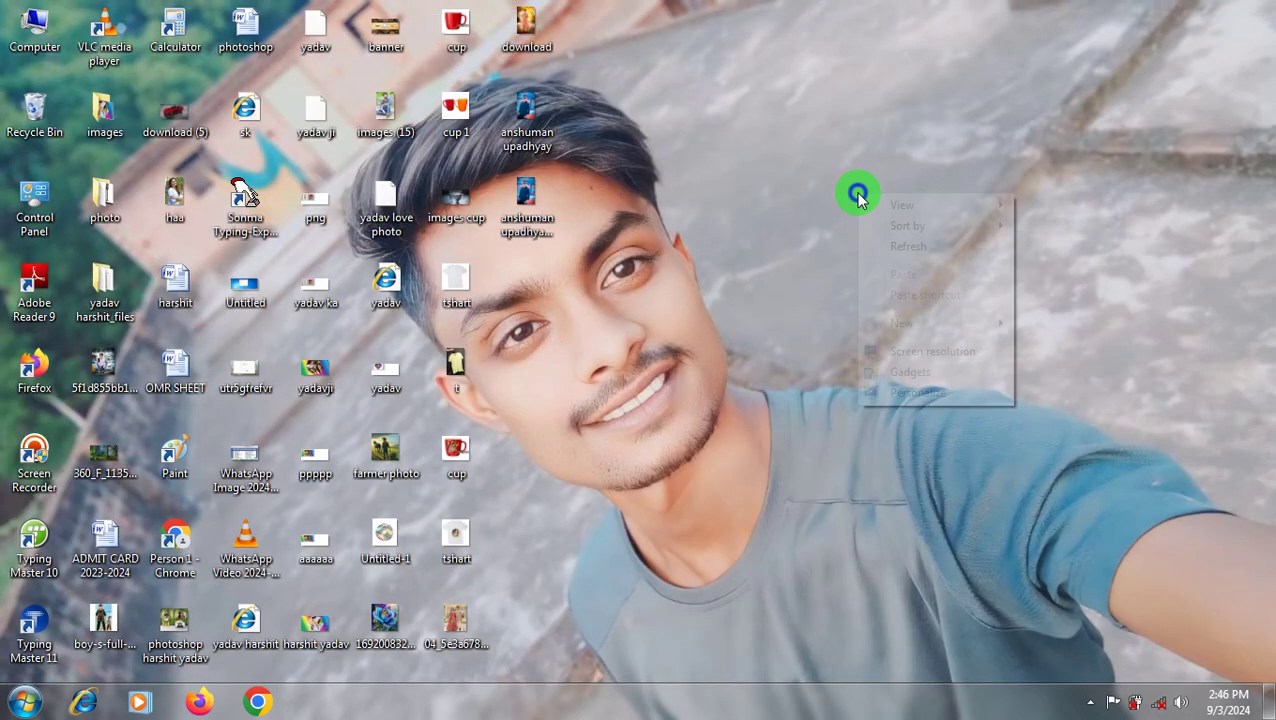
{"action": "left_click", "coordinate": [889, 246]}
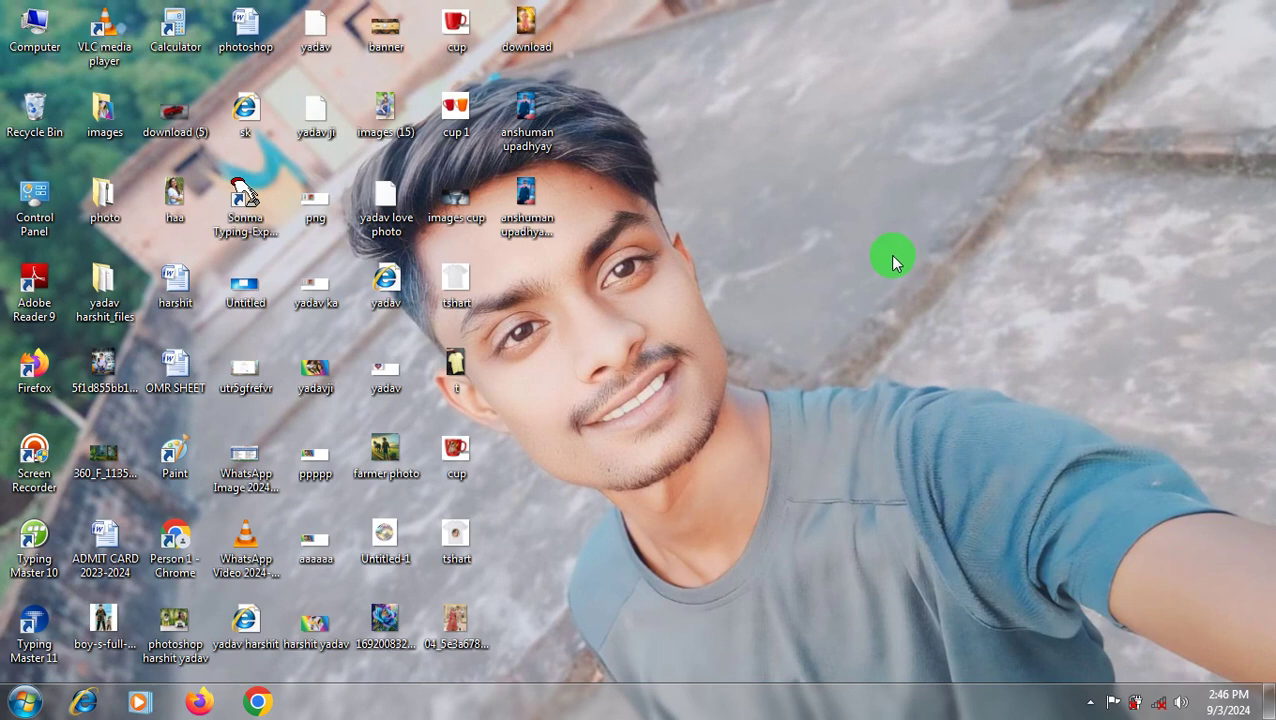
{"action": "double_click", "coordinate": [35, 468]}
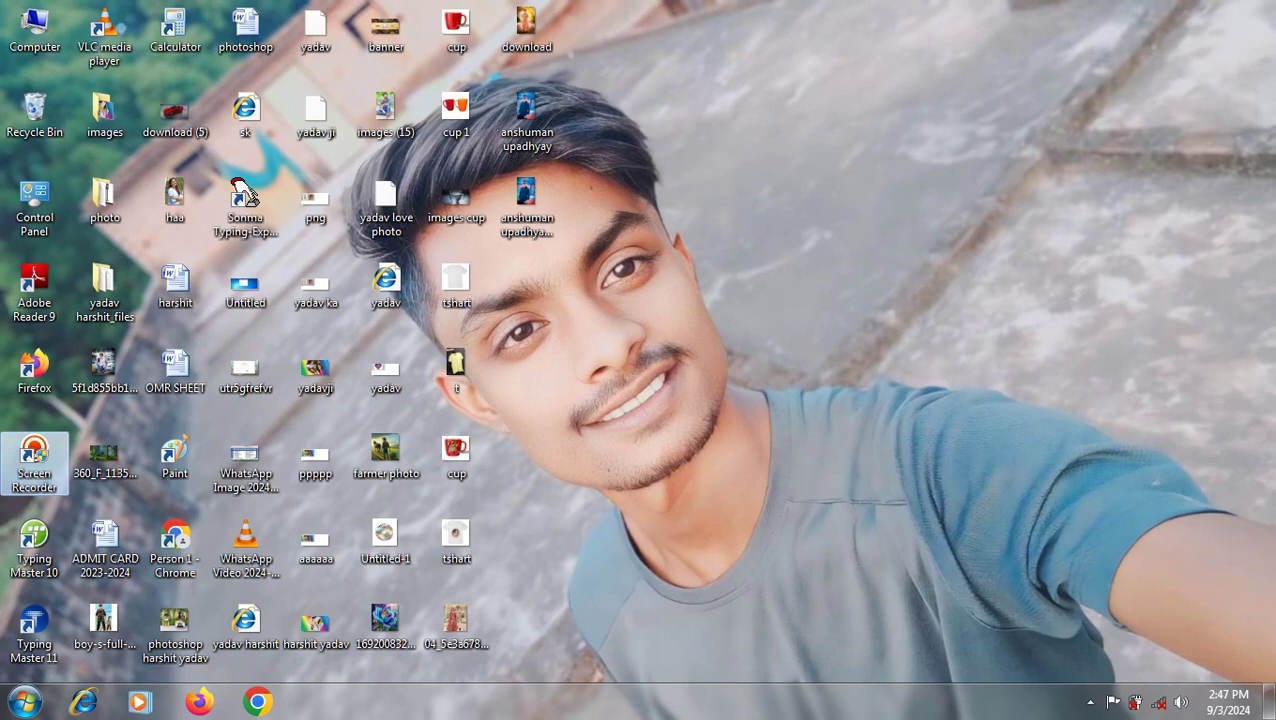